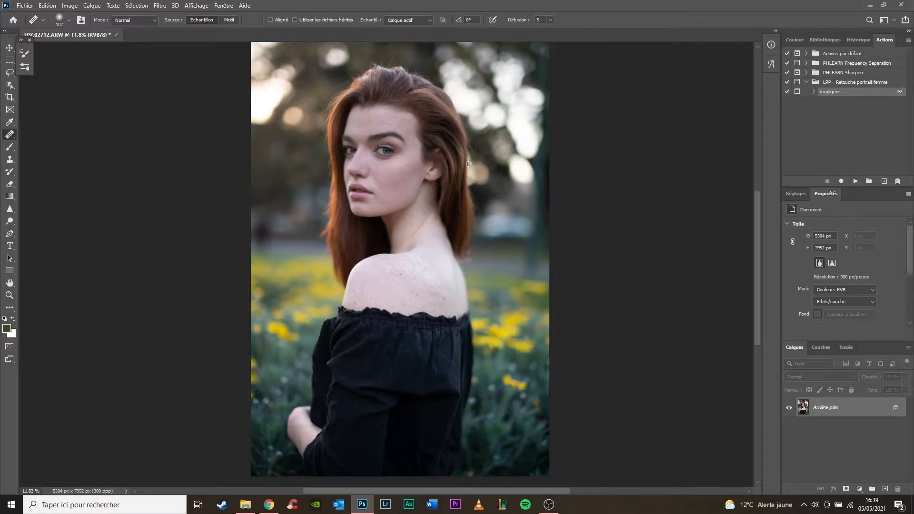
# Step: Duplicate the Arrière-plan layer and open the copy in the Fluidité (Liquify) filter
pyautogui.scroll(12, 439, 156)
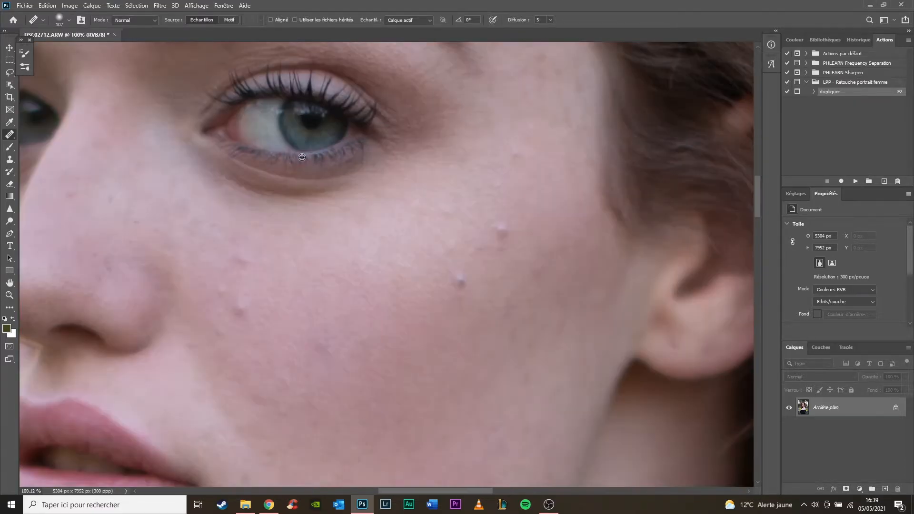
pyautogui.scroll(-3, 301, 158)
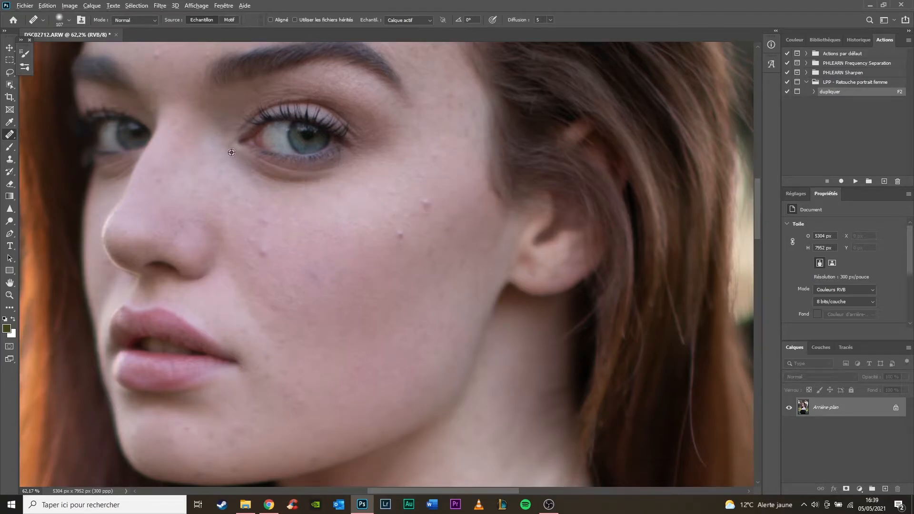
pyautogui.scroll(-5, 336, 206)
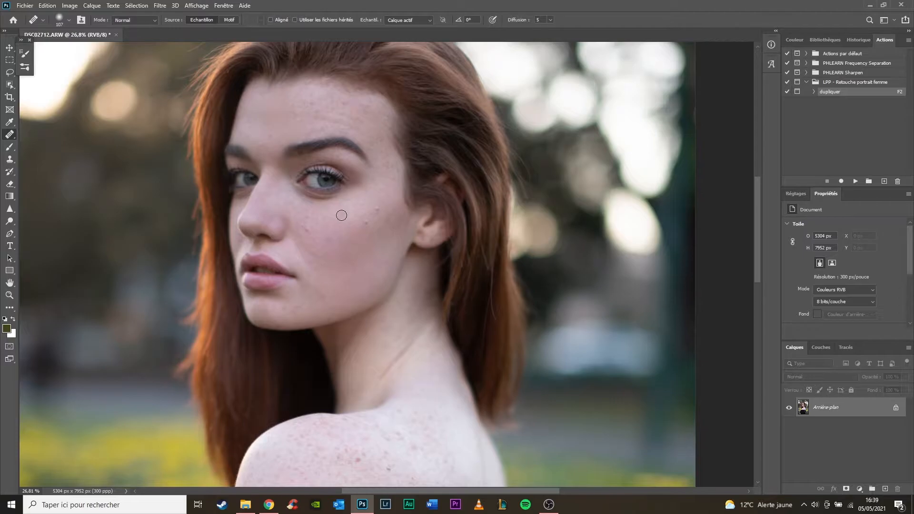
pyautogui.scroll(-4, 341, 216)
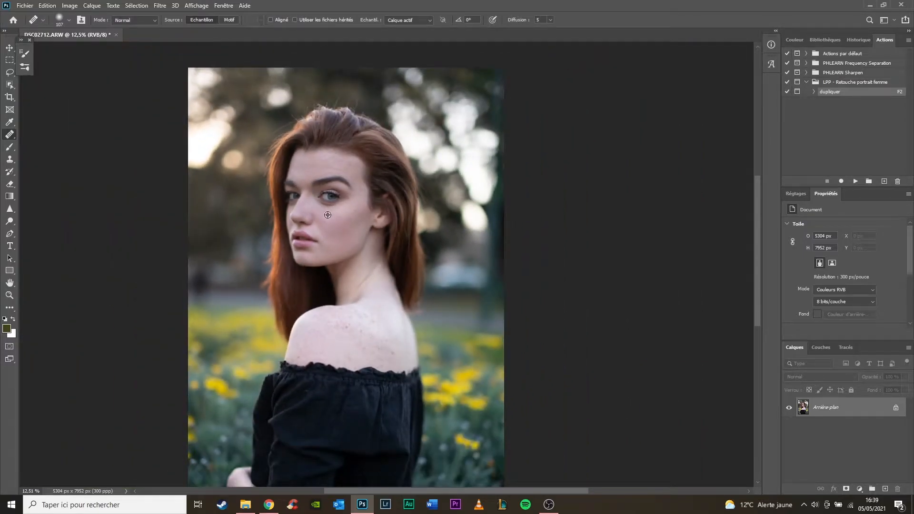
pyautogui.scroll(-1, 328, 215)
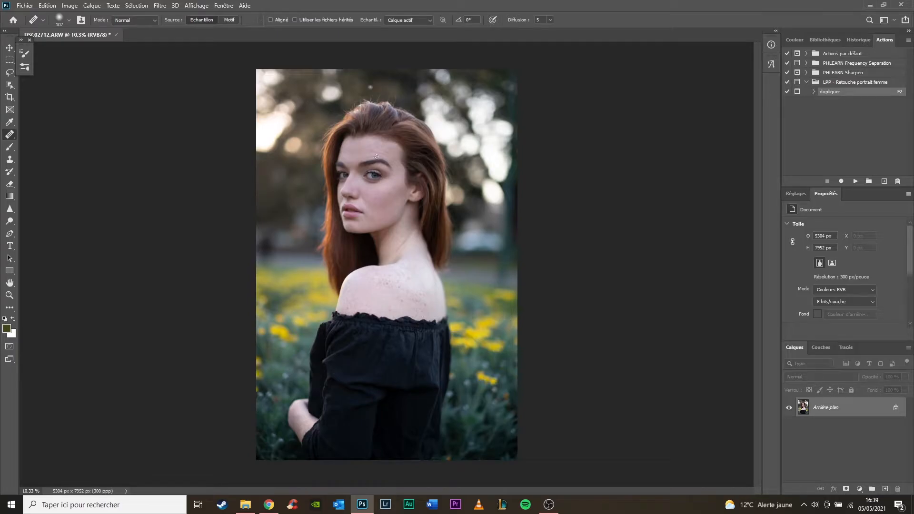
pyautogui.moveTo(832, 409); pyautogui.dragTo(888, 489)
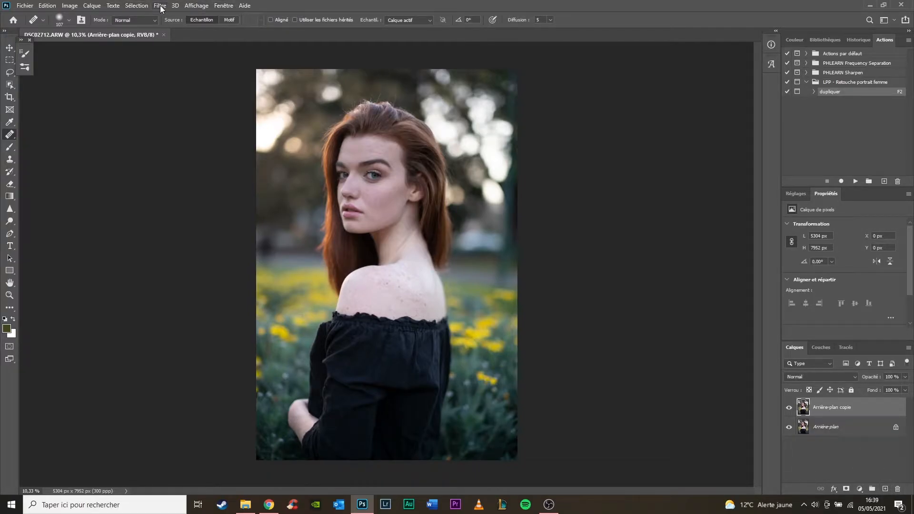
pyautogui.click(137, 5)
pyautogui.moveTo(160, 5)
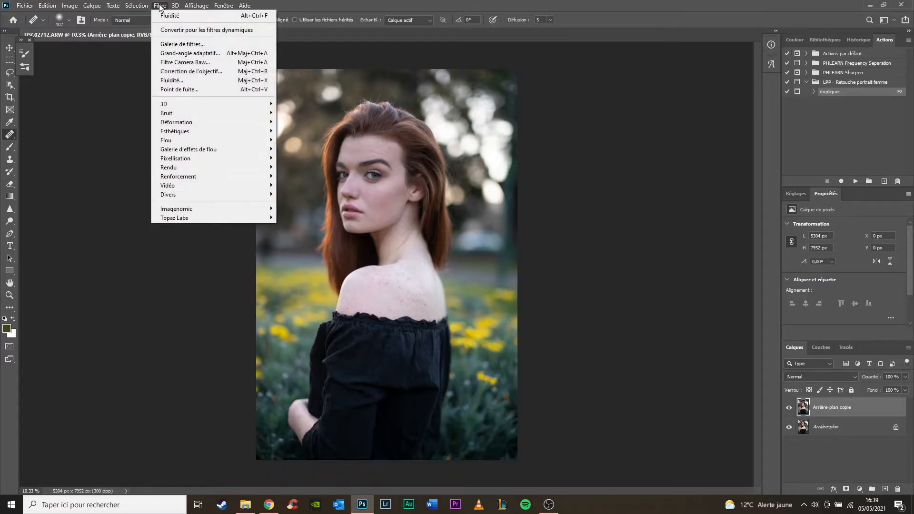
pyautogui.click(207, 81)
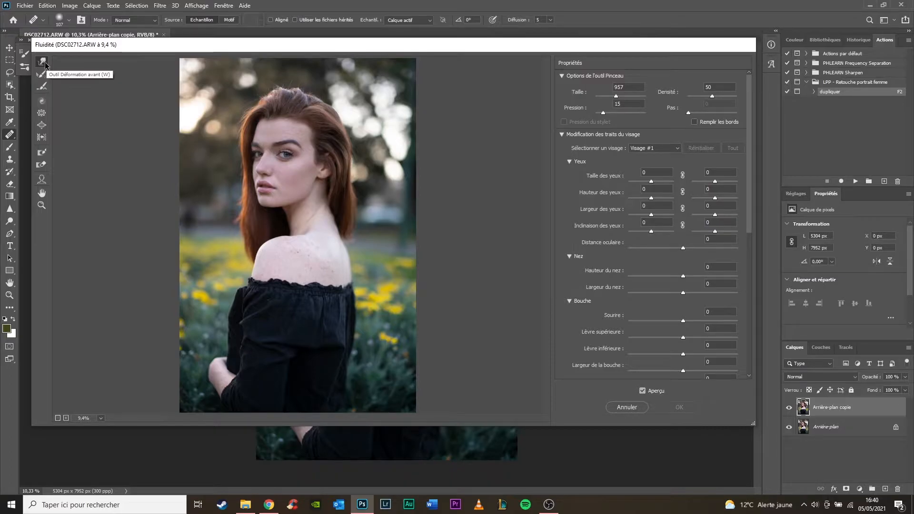
# Step: Try pushing the hair behind the ear and neck with the Forward Warp tool at brush size 1697
pyautogui.moveTo(340, 181); pyautogui.dragTo(393, 176)
pyautogui.keyDown('alt'); pyautogui.rightClick(391, 174); pyautogui.keyUp('alt')
pyautogui.keyDown('alt'); pyautogui.rightClick(302, 162); pyautogui.keyUp('alt')
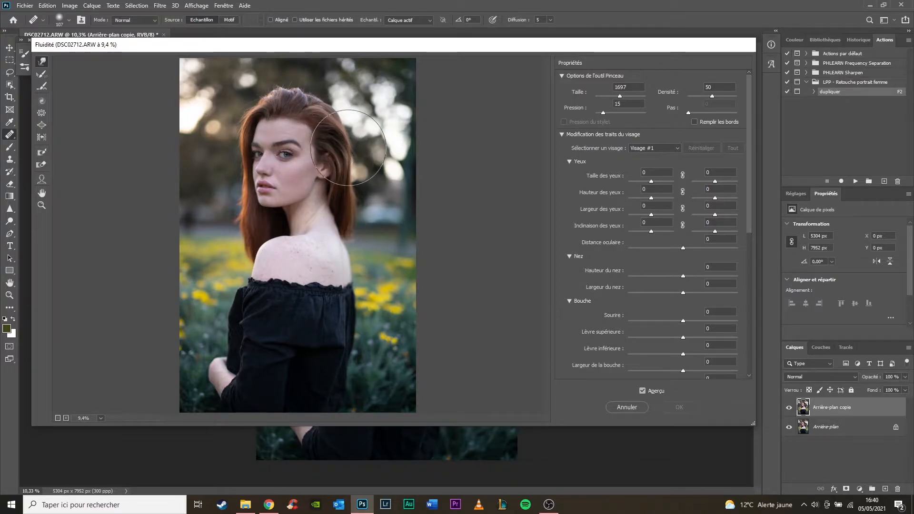
pyautogui.moveTo(438, 133)
pyautogui.mouseDown()
pyautogui.moveTo(347, 176)
pyautogui.moveTo(397, 191)
pyautogui.moveTo(354, 202)
pyautogui.moveTo(377, 207)
pyautogui.moveTo(349, 207)
pyautogui.mouseUp()
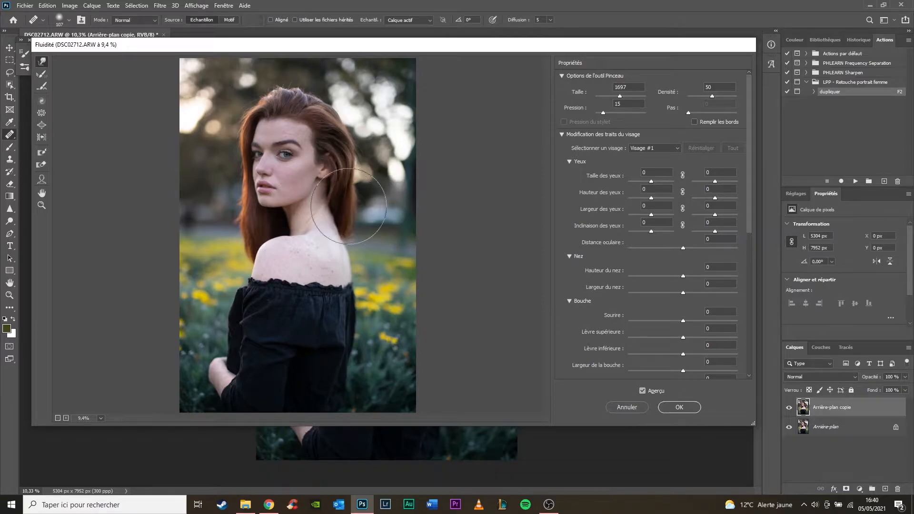
pyautogui.moveTo(362, 130)
pyautogui.mouseDown()
pyautogui.moveTo(340, 130)
pyautogui.moveTo(336, 149)
pyautogui.mouseUp()
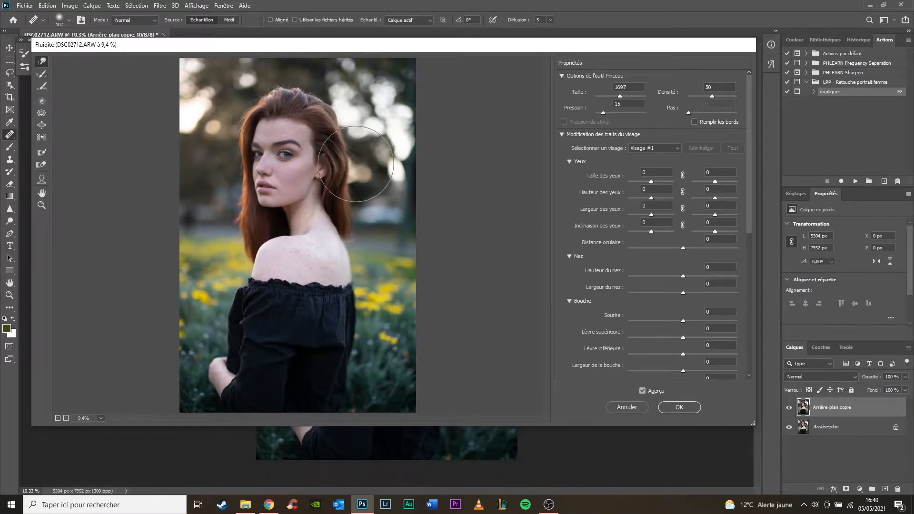
# Step: Undo the trial warp strokes on the hair
pyautogui.hotkey('ctrl', 'z')
pyautogui.hotkey('ctrl', 'z')
pyautogui.hotkey('ctrl', 'z')
pyautogui.hotkey('ctrl', 'z')
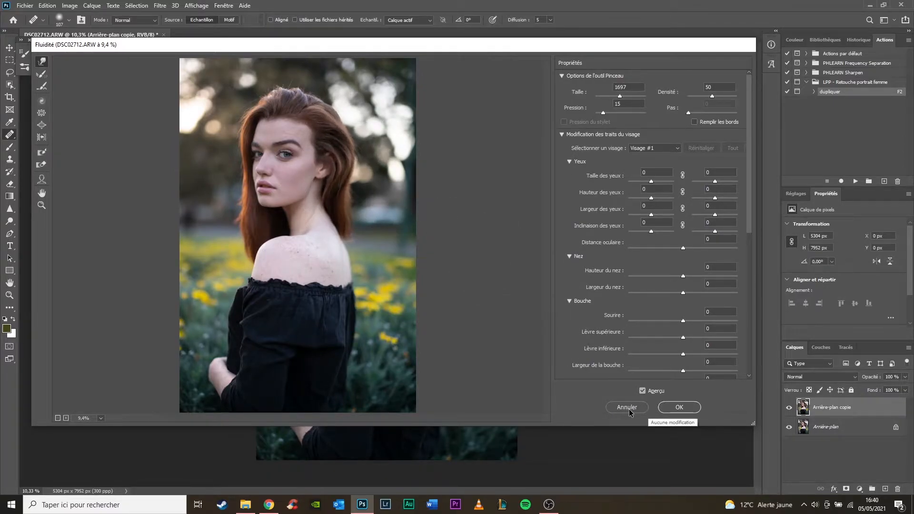
pyautogui.hotkey('ctrl', 'shift', 'z')
pyautogui.hotkey('ctrl', 'shift', 'z')
pyautogui.hotkey('ctrl', 'shift', 'z')
pyautogui.hotkey('ctrl', 'shift', 'z')
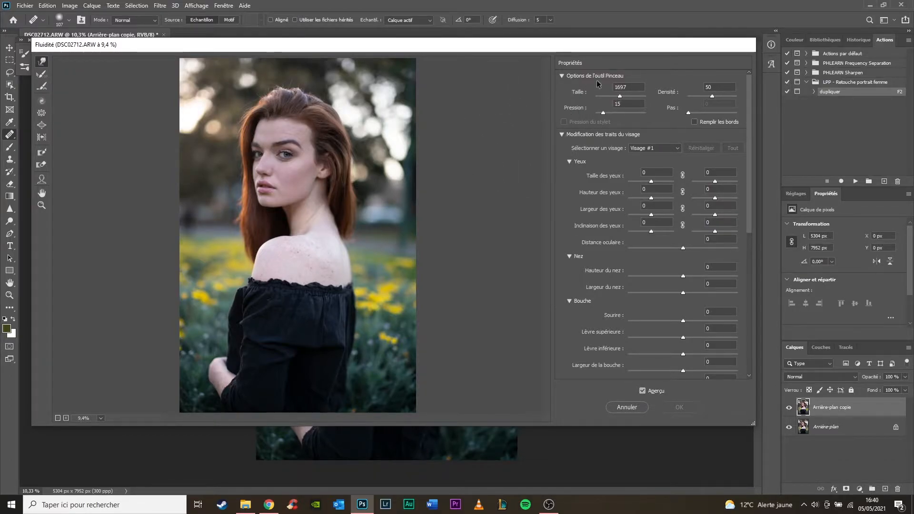
# Step: Set the Forward Warp brush size to 930 and its pressure to 18
pyautogui.scroll(3, 301, 183)
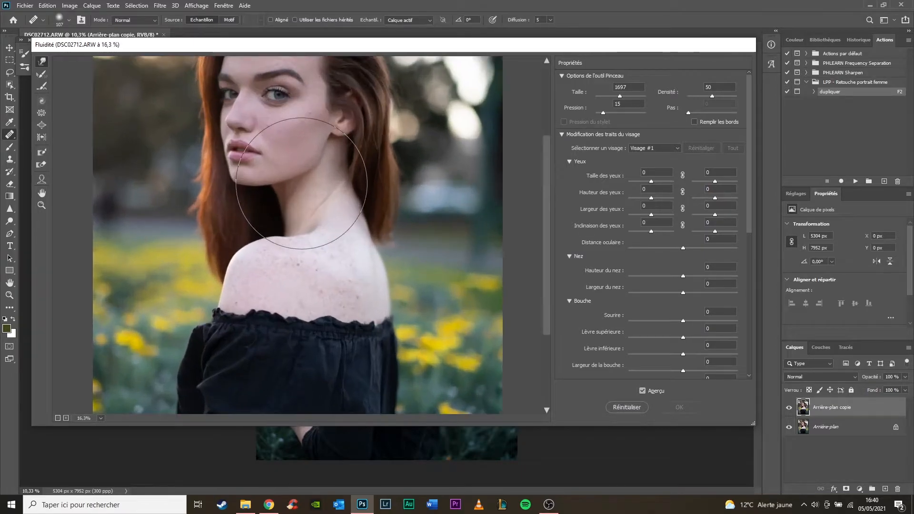
pyautogui.scroll(1, 302, 183)
pyautogui.moveTo(332, 149)
pyautogui.mouseDown()
pyautogui.moveTo(363, 226)
pyautogui.moveTo(363, 284)
pyautogui.moveTo(364, 269)
pyautogui.mouseUp()
pyautogui.press('alt')
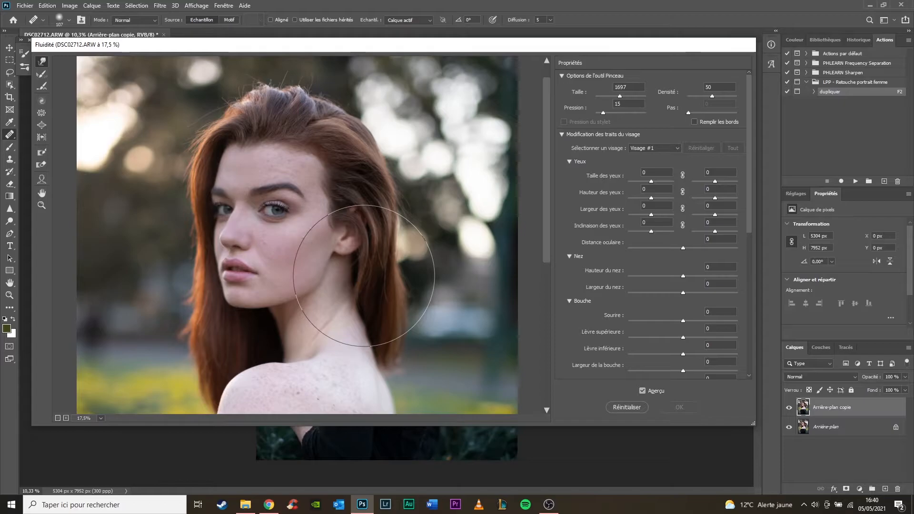
pyautogui.scroll(1, 364, 276)
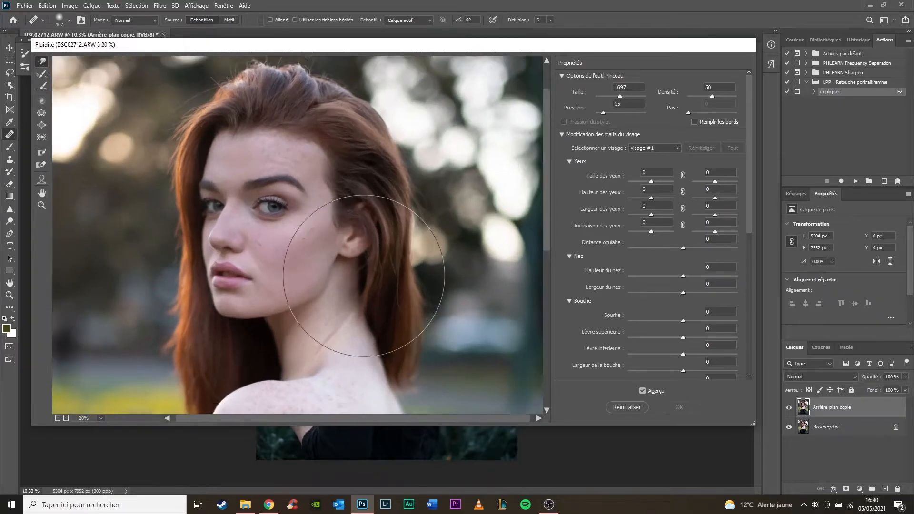
pyautogui.scroll(-2, 352, 257)
pyautogui.scroll(1, 342, 236)
pyautogui.scroll(-3, 357, 265)
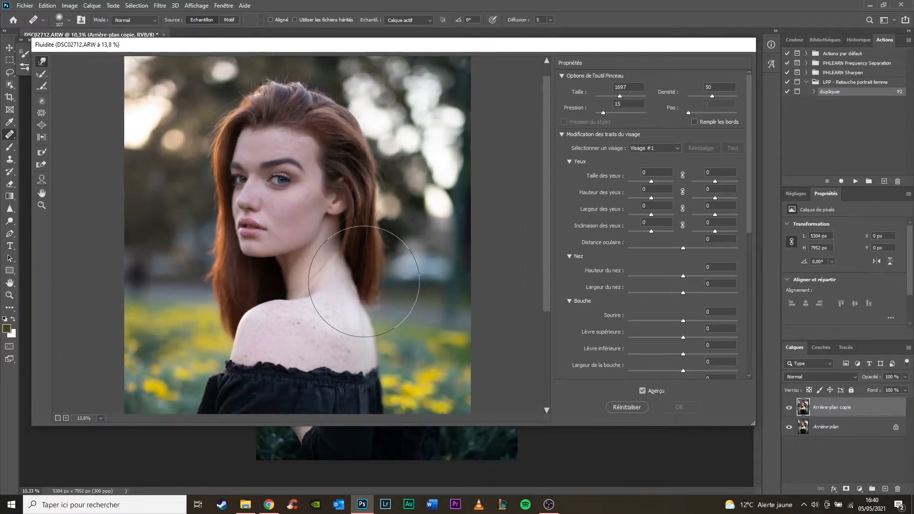
pyautogui.moveTo(377, 176)
pyautogui.mouseDown()
pyautogui.moveTo(342, 173)
pyautogui.moveTo(425, 164)
pyautogui.moveTo(328, 168)
pyautogui.mouseUp()
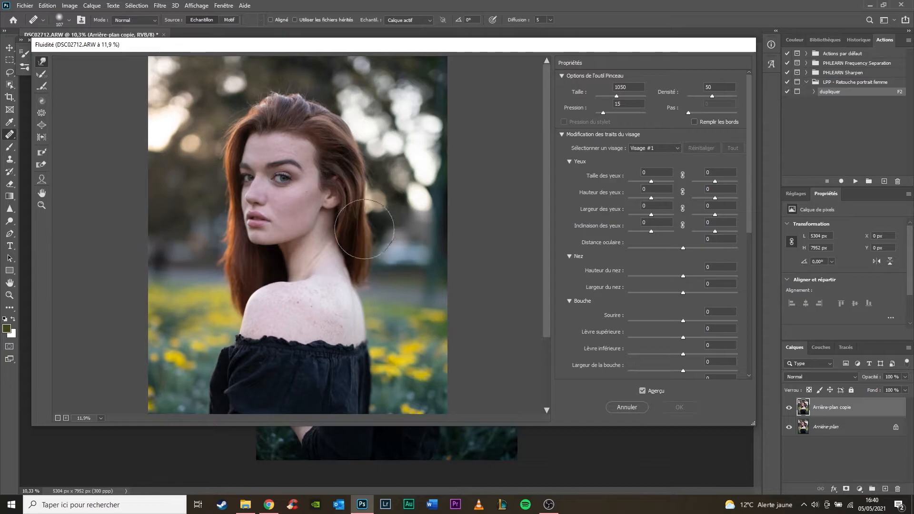
pyautogui.moveTo(296, 287); pyautogui.dragTo(273, 287)
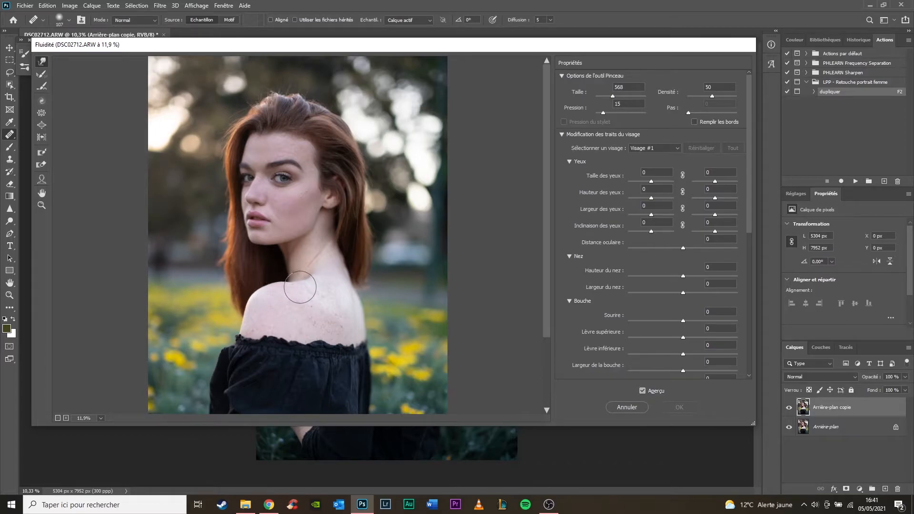
pyautogui.keyDown('alt'); pyautogui.rightClick(348, 132); pyautogui.keyUp('alt')
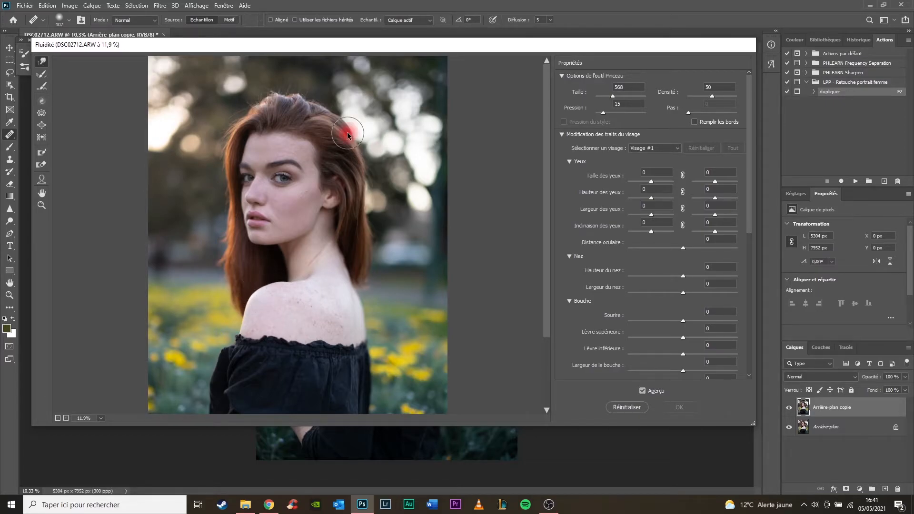
pyautogui.moveTo(350, 159); pyautogui.dragTo(371, 158)
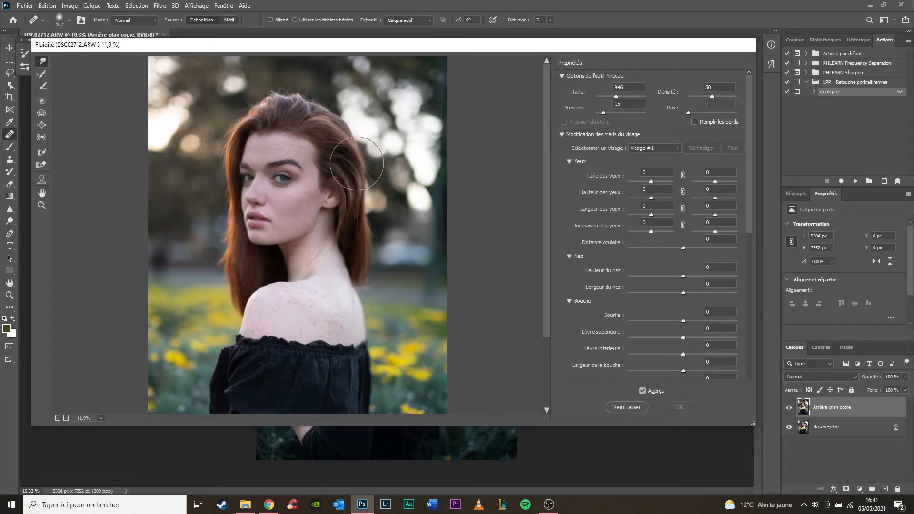
pyautogui.moveTo(359, 170)
pyautogui.mouseDown()
pyautogui.moveTo(360, 181)
pyautogui.moveTo(359, 163)
pyautogui.mouseUp()
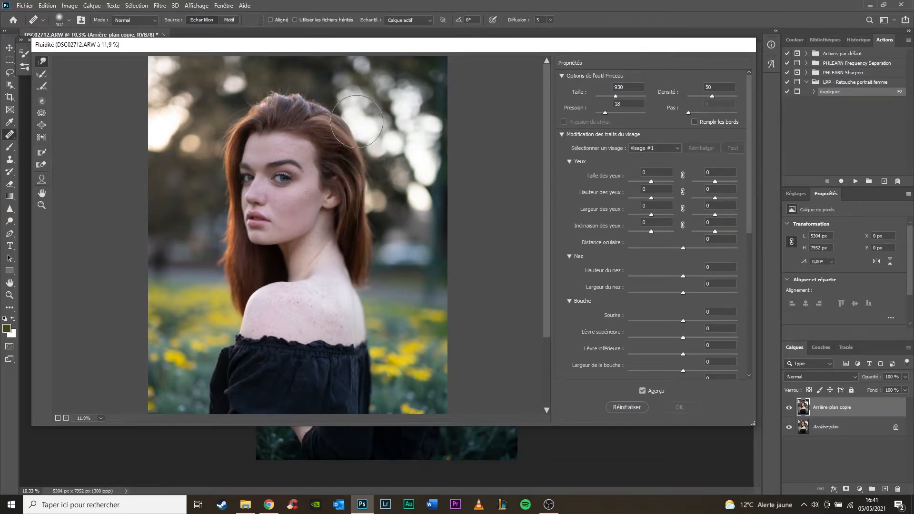
# Step: Add volume to the hair with Forward Warp strokes around the head, and compare the result with the original
pyautogui.moveTo(291, 143); pyautogui.dragTo(291, 143)
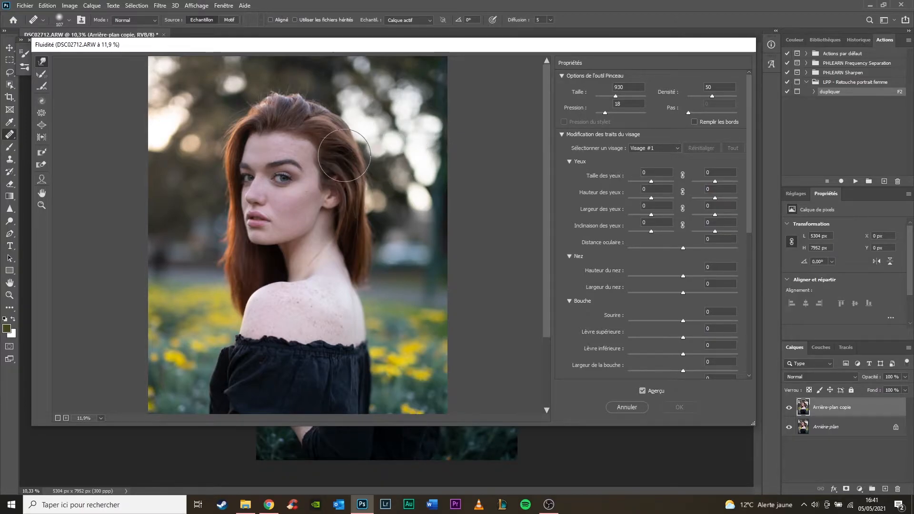
pyautogui.keyDown('alt'); pyautogui.scroll(1, 342, 174); pyautogui.keyUp('alt')
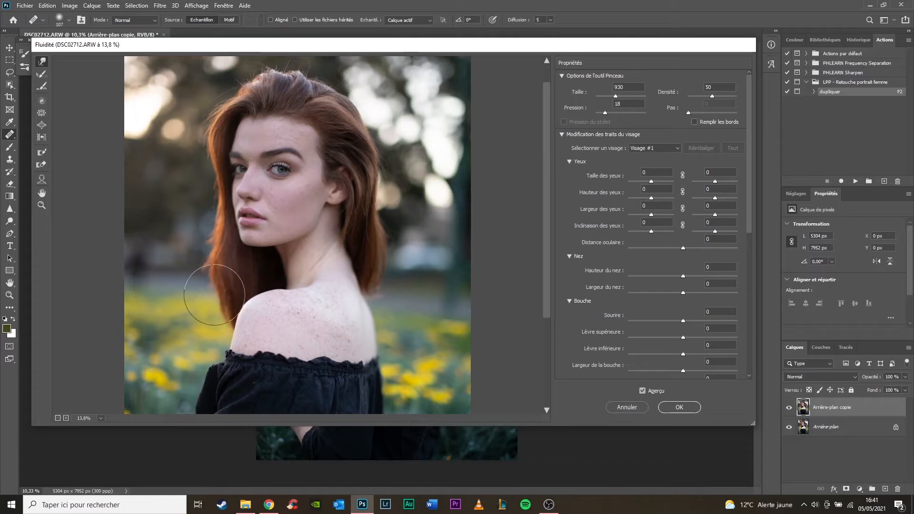
pyautogui.click(642, 391)
pyautogui.click(642, 391)
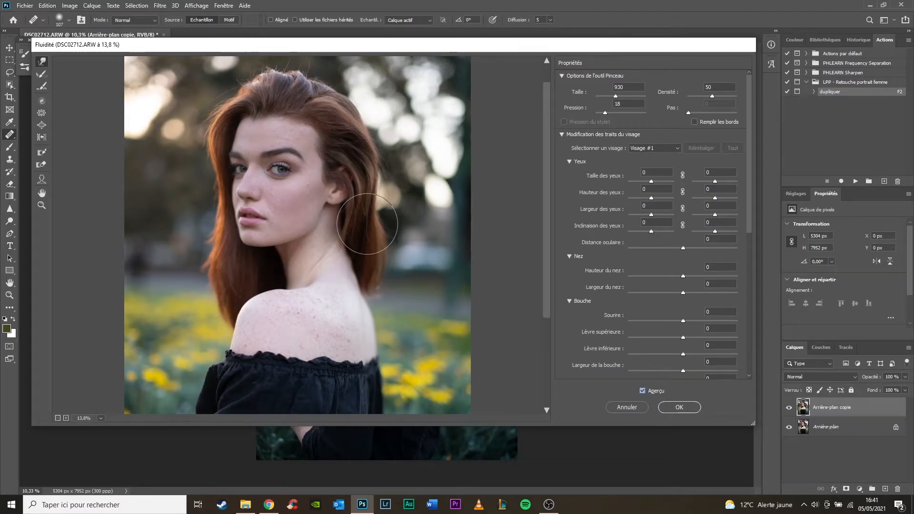
# Step: Refine the shoulder line beside the neck with Forward Warp at brush size 558, and compare before and after
pyautogui.moveTo(287, 291); pyautogui.dragTo(200, 296)
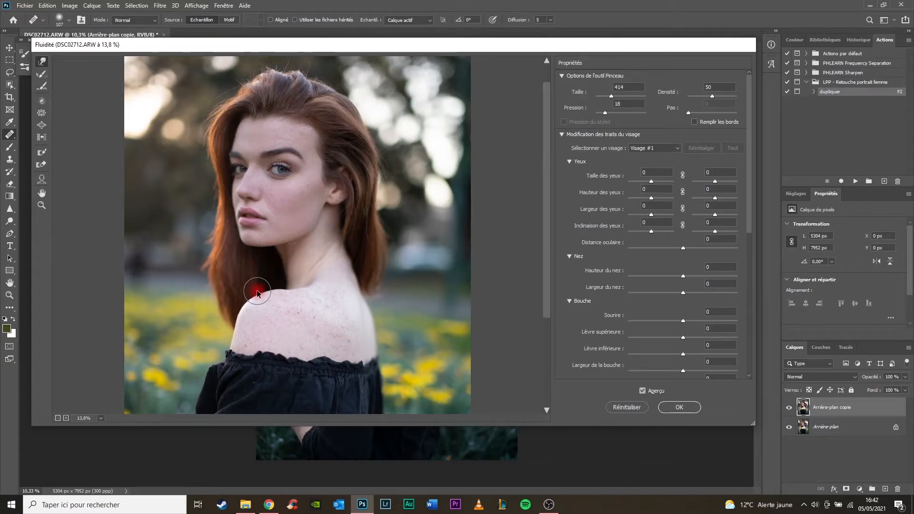
pyautogui.moveTo(269, 291); pyautogui.dragTo(272, 291)
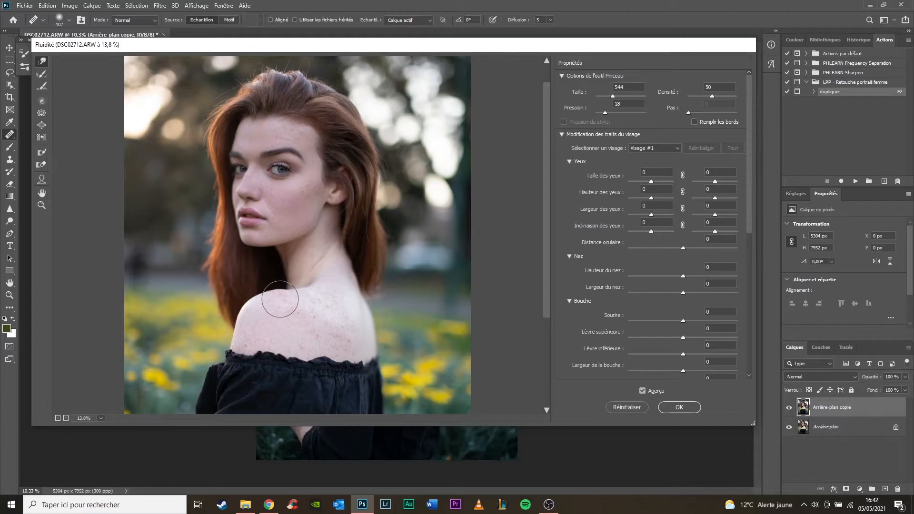
pyautogui.scroll(4, 279, 290)
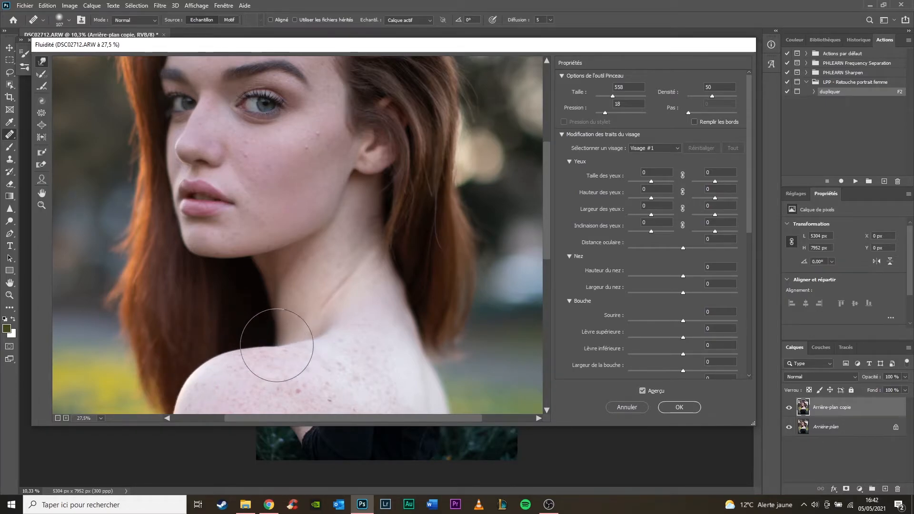
pyautogui.scroll(-1, 267, 348)
pyautogui.scroll(-2, 296, 339)
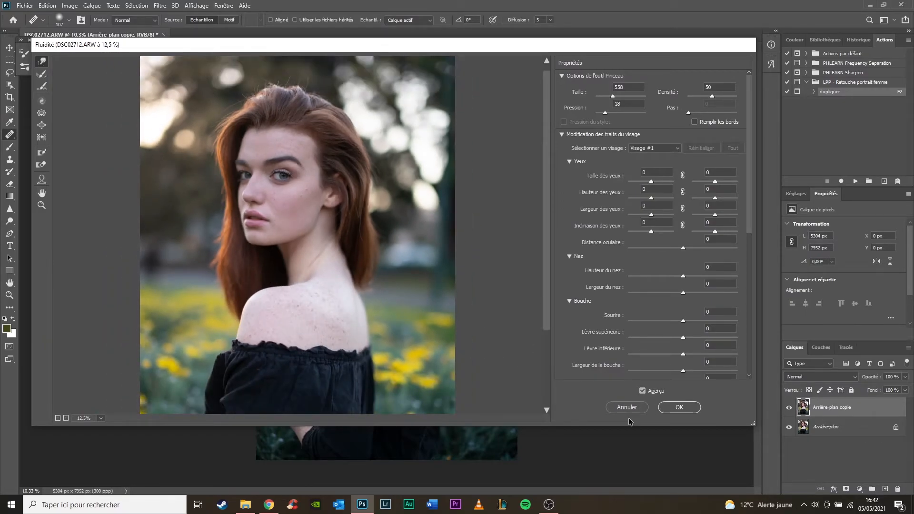
pyautogui.click(643, 392)
pyautogui.click(643, 392)
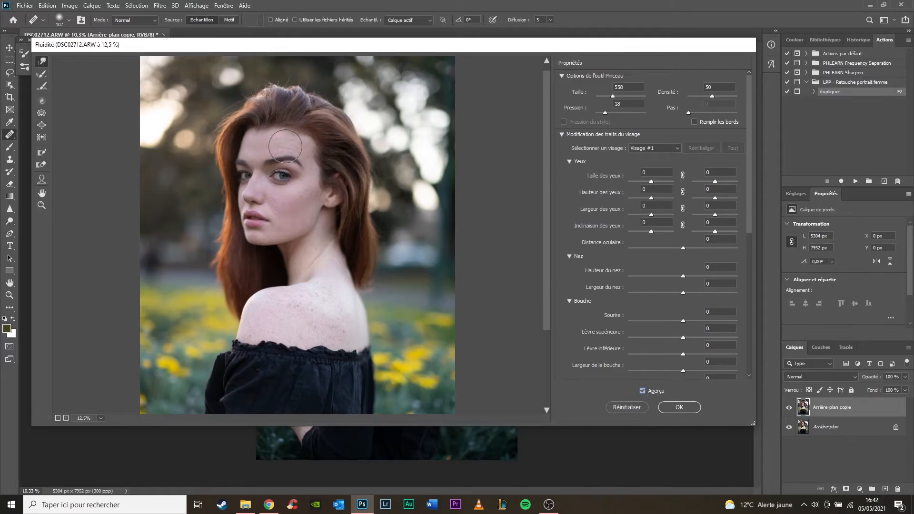
# Step: Set the Forward Warp brush size to 291 at the bridge of the nose
pyautogui.scroll(2, 289, 255)
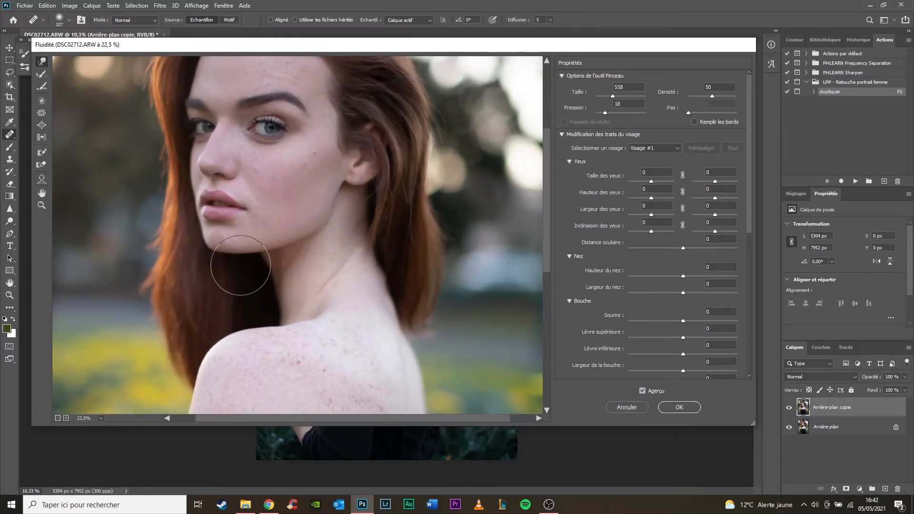
pyautogui.scroll(3, 212, 144)
pyautogui.moveTo(208, 122)
pyautogui.mouseDown()
pyautogui.moveTo(172, 125)
pyautogui.moveTo(278, 198)
pyautogui.moveTo(288, 261)
pyautogui.mouseUp()
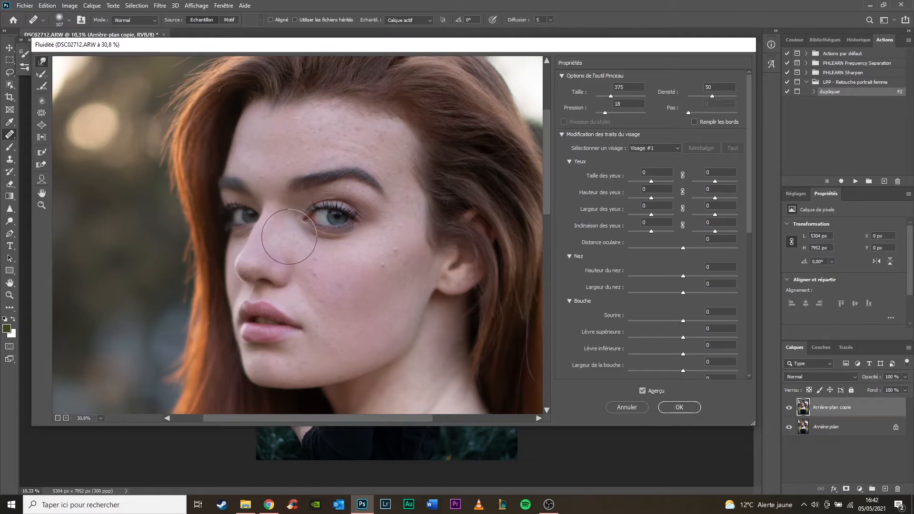
pyautogui.keyDown('alt'); pyautogui.rightClick(263, 230); pyautogui.keyUp('alt')
pyautogui.moveTo(262, 231); pyautogui.dragTo(247, 230)
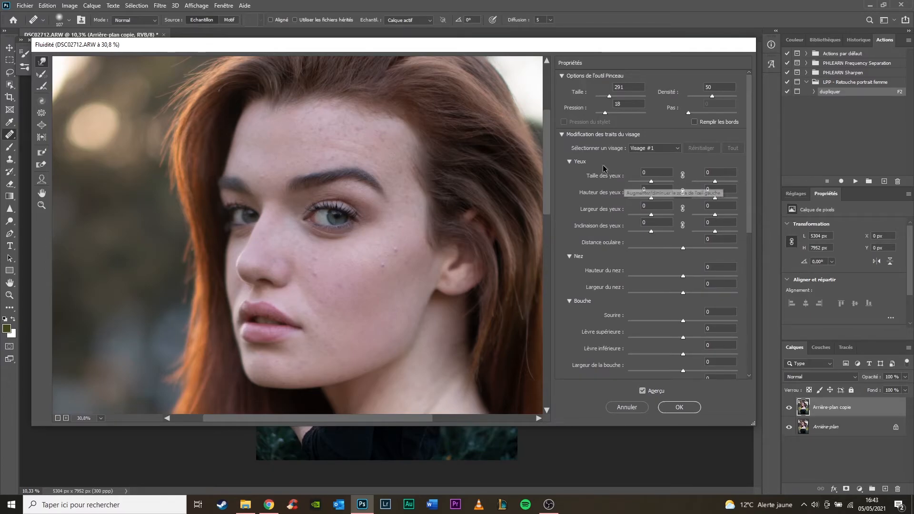
# Step: Set the right eye's size to 5, compare with the original, and apply the Liquify changes
pyautogui.moveTo(715, 181)
pyautogui.mouseDown()
pyautogui.moveTo(760, 185)
pyautogui.moveTo(710, 188)
pyautogui.mouseUp()
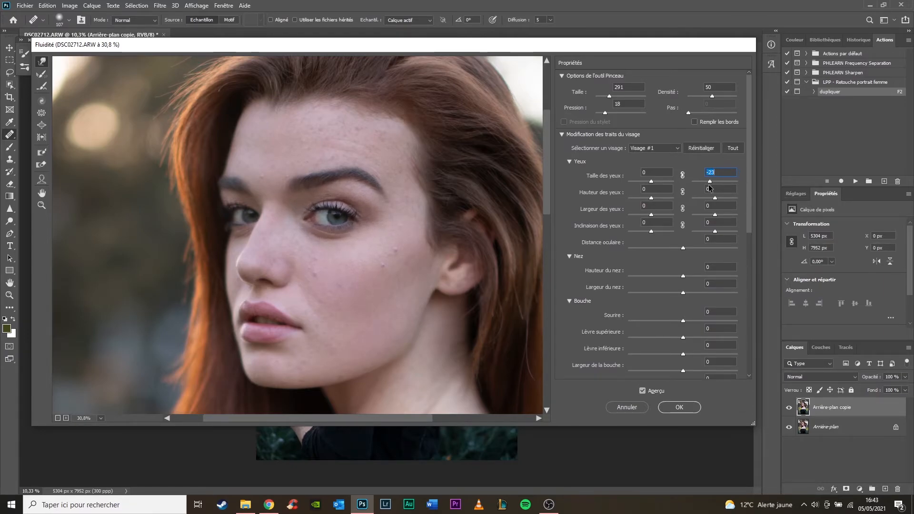
pyautogui.write('5')
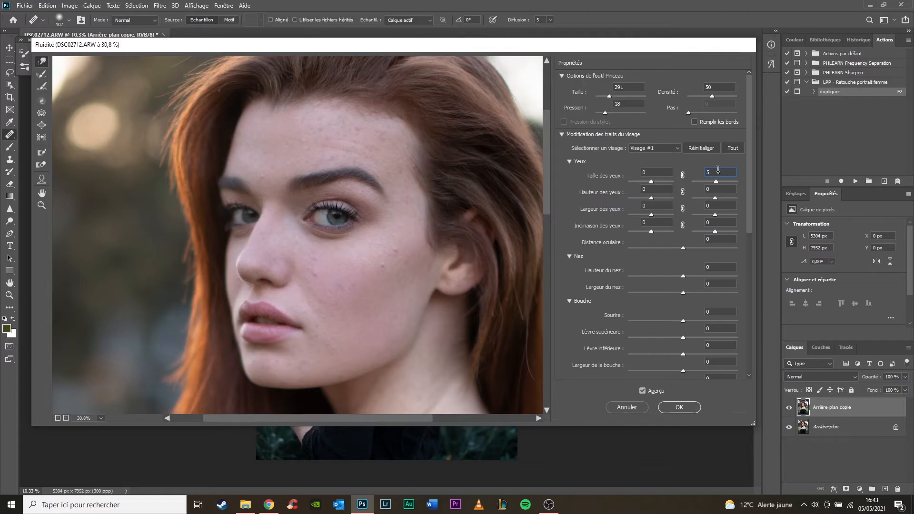
pyautogui.click(642, 391)
pyautogui.click(643, 391)
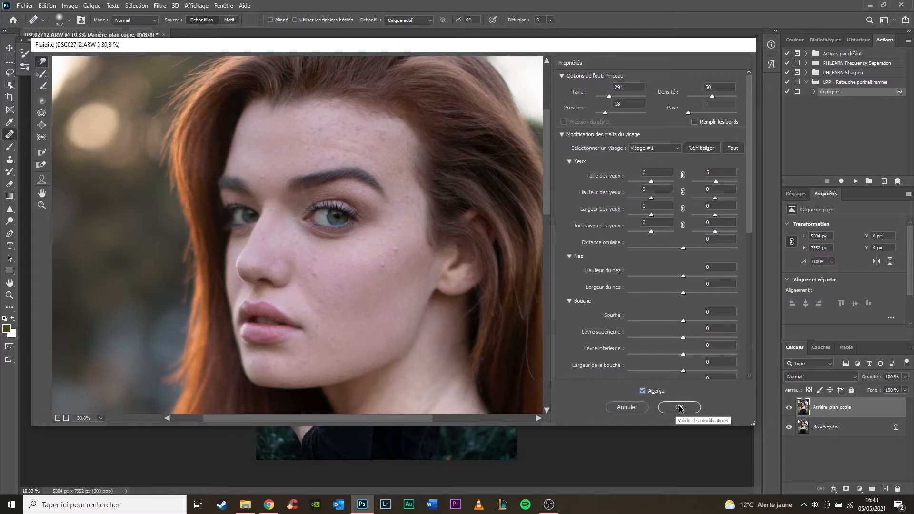
pyautogui.click(679, 407)
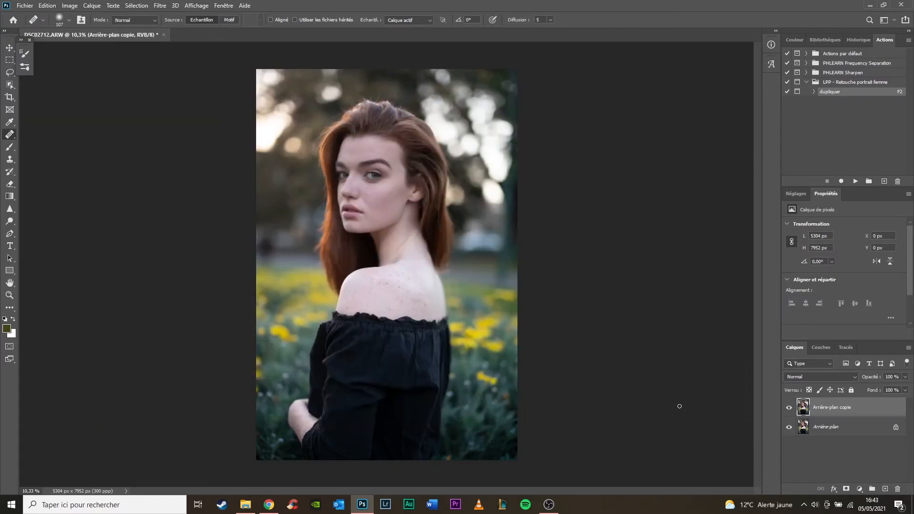
# Step: Compare the portrait before and after Liquify by toggling the visibility of the Arrière-plan copie layer
pyautogui.click(789, 408)
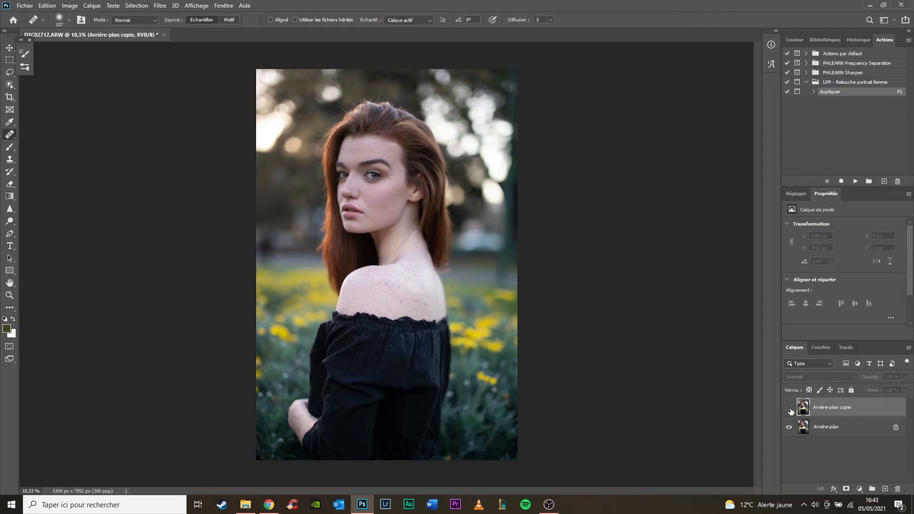
pyautogui.click(789, 408)
pyautogui.click(789, 409)
pyautogui.click(790, 410)
pyautogui.click(790, 410)
pyautogui.click(790, 410)
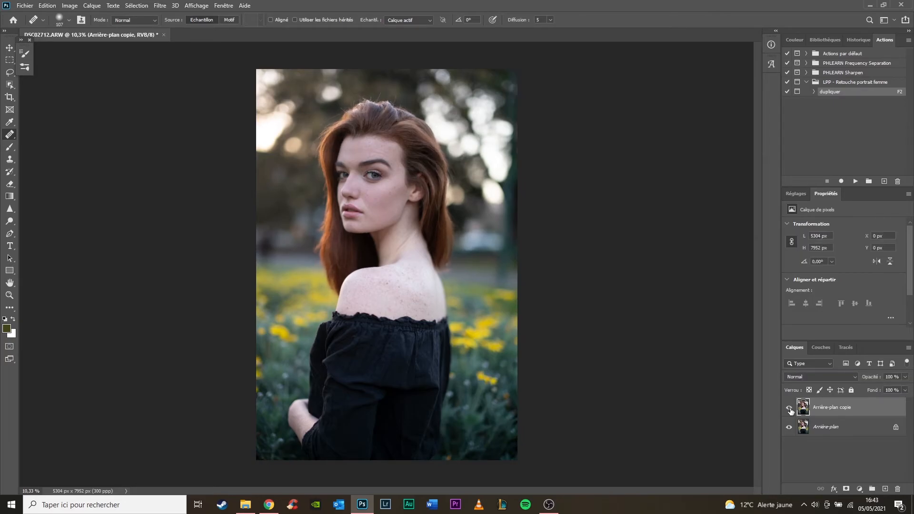
pyautogui.click(790, 409)
pyautogui.click(790, 409)
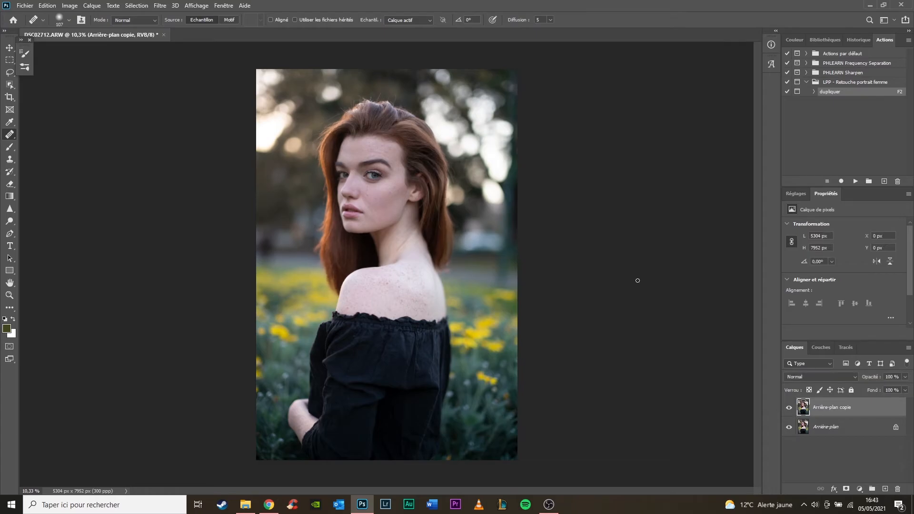